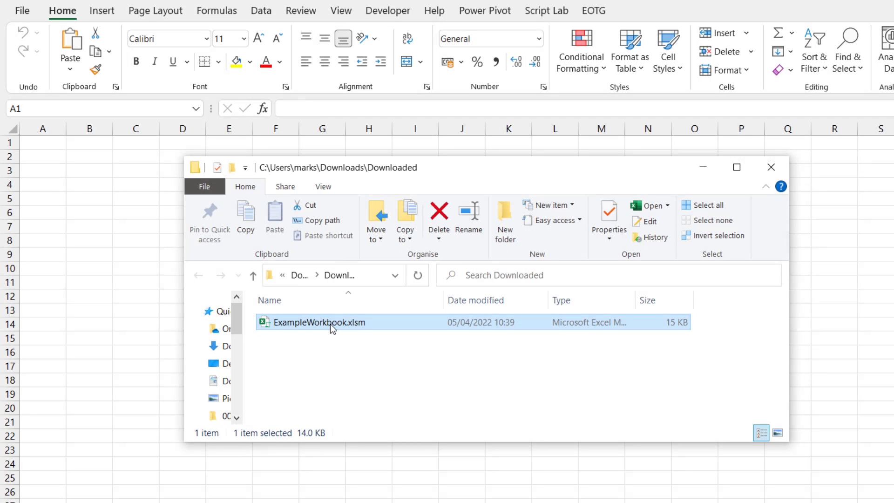
# Open the downloaded ExampleWorkbook.xlsm from File Explorer in Excel.
pyautogui.doubleClick(326, 322)
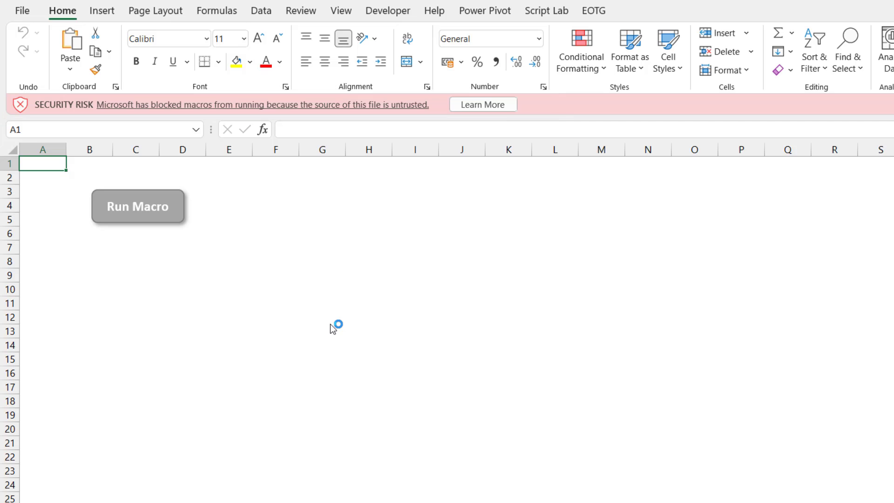
# Open Microsoft's blocked-macro article and expand the section on unblocking a file you trust.
pyautogui.click(488, 105)
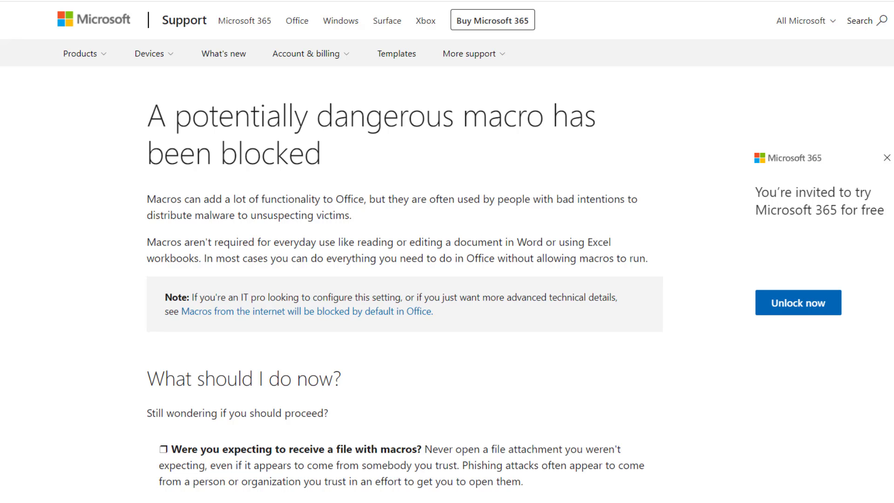
pyautogui.scroll(-7, 447, 252)
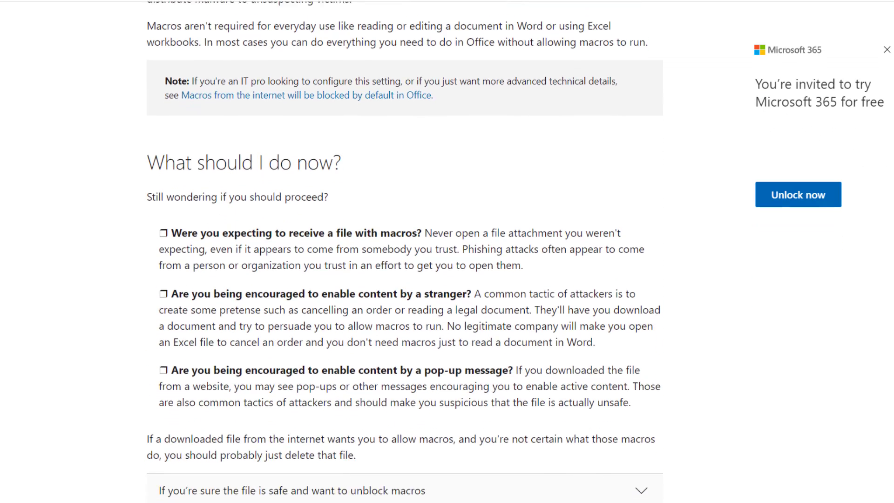
pyautogui.scroll(-2, 830, 255)
pyautogui.click(641, 273)
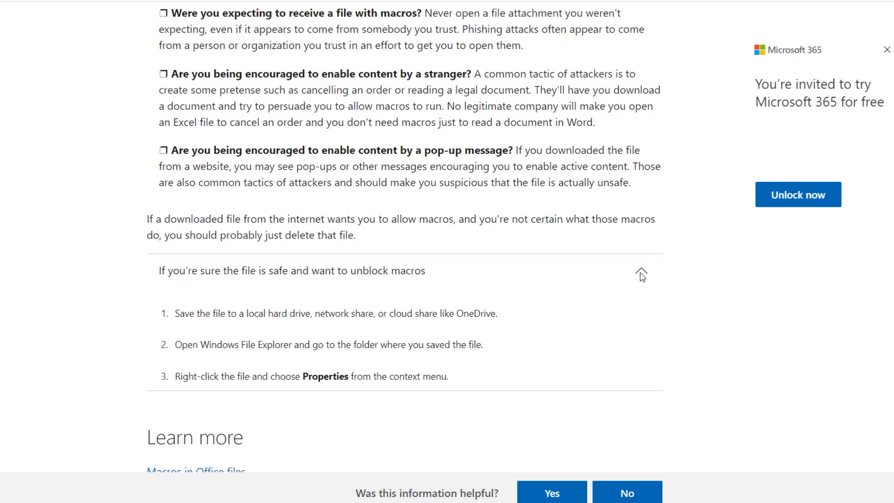
pyautogui.scroll(4, 654, 248)
pyautogui.scroll(-5, 652, 245)
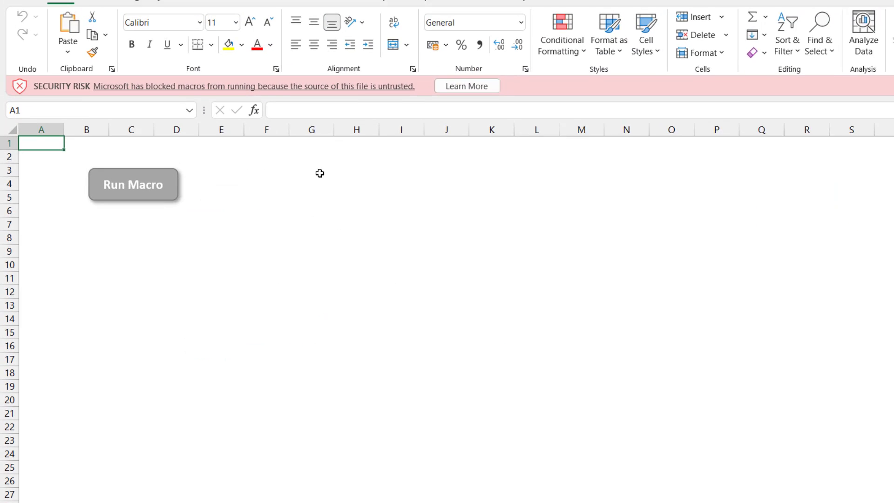
# Enter 'Hello World' in A1, clear A1 again, then close the workbook with Ctrl+W.
pyautogui.write('He')
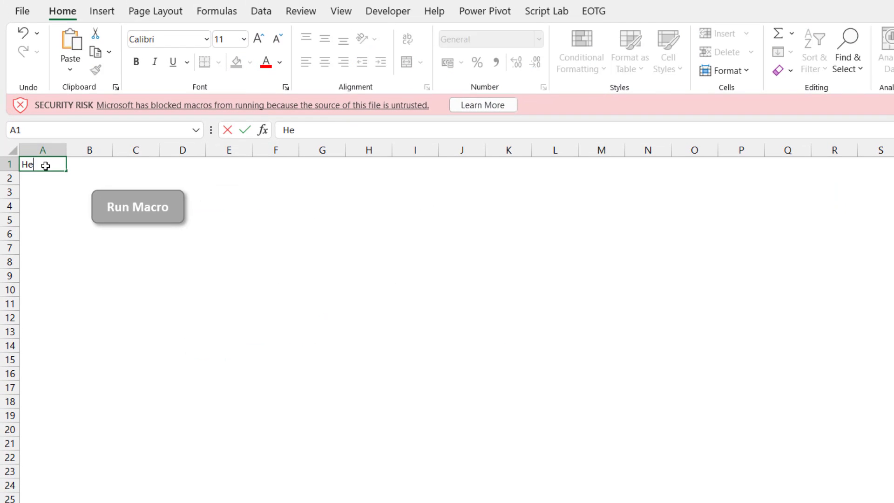
pyautogui.write('llo World')
pyautogui.press('Return')
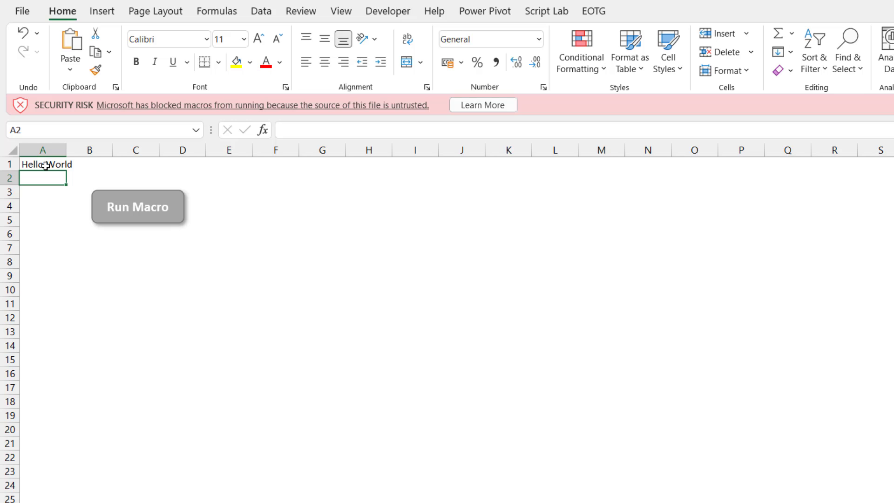
pyautogui.click(45, 165)
pyautogui.press('Delete')
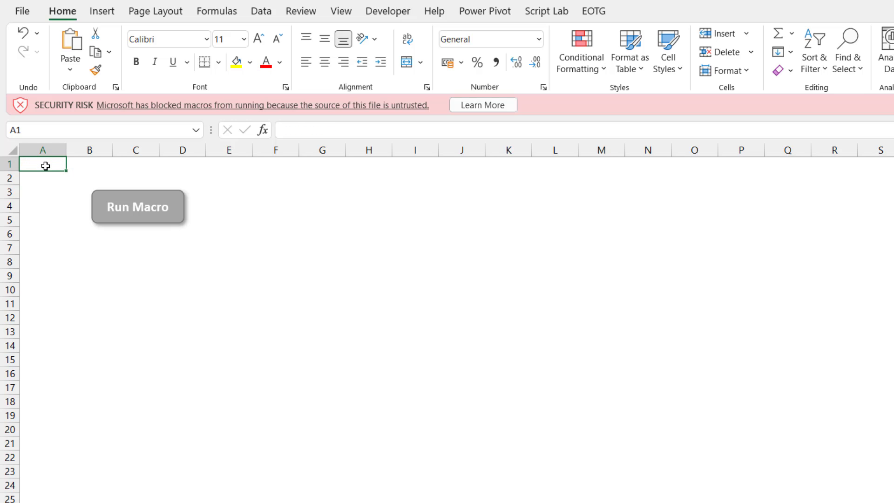
pyautogui.hotkey('ctrl', 'w')
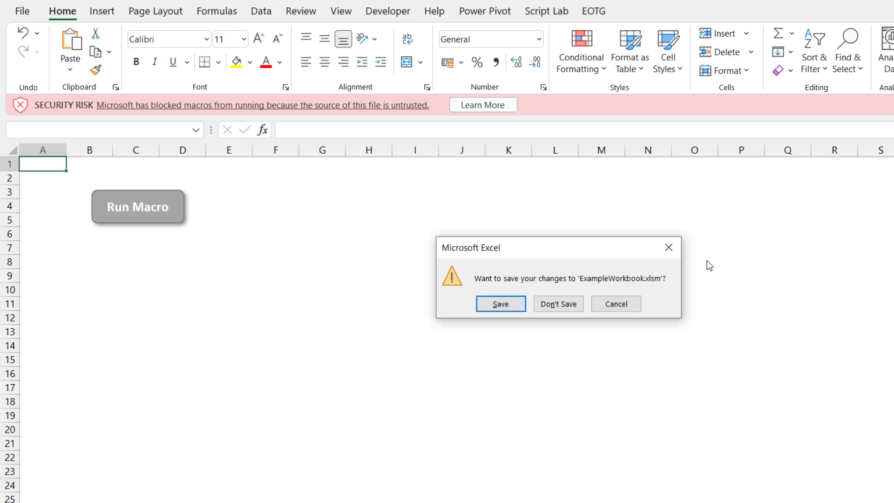
# Close without saving, then tick Unblock in ExampleWorkbook.xlsm's Properties and apply it.
pyautogui.click(568, 303)
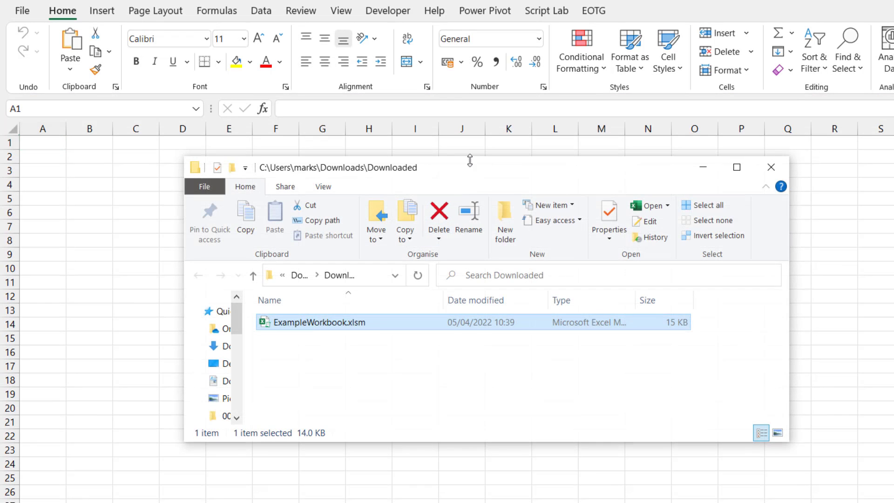
pyautogui.moveTo(470, 160); pyautogui.dragTo(445, 40)
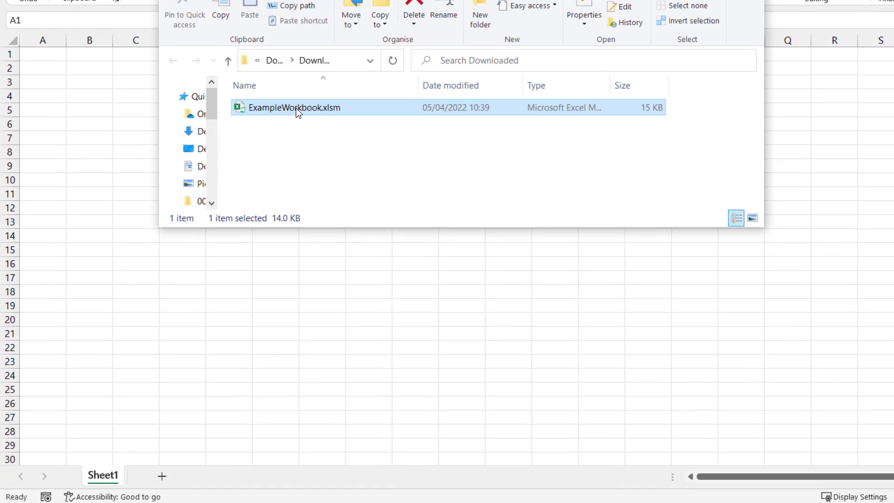
pyautogui.rightClick(296, 108)
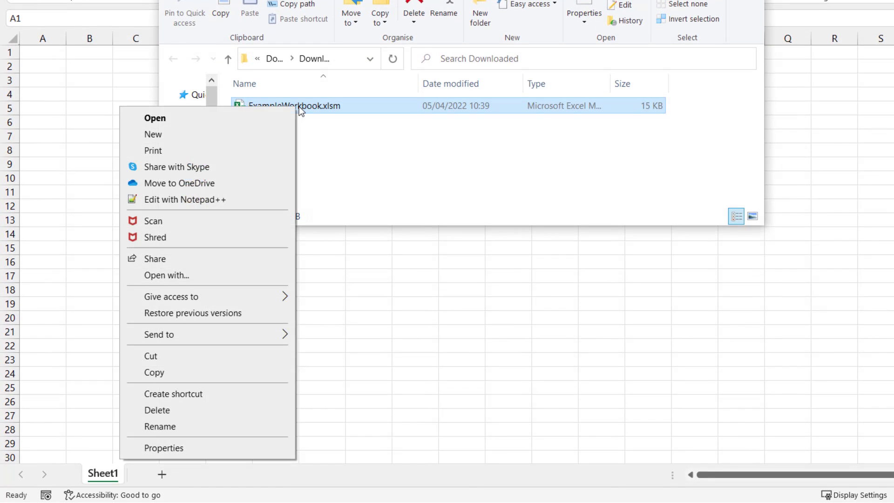
pyautogui.click(192, 452)
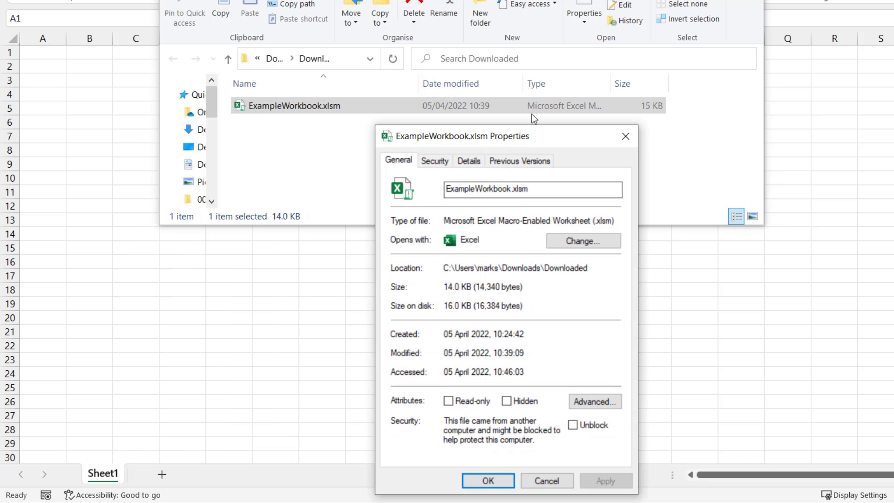
pyautogui.moveTo(532, 136); pyautogui.dragTo(516, 25)
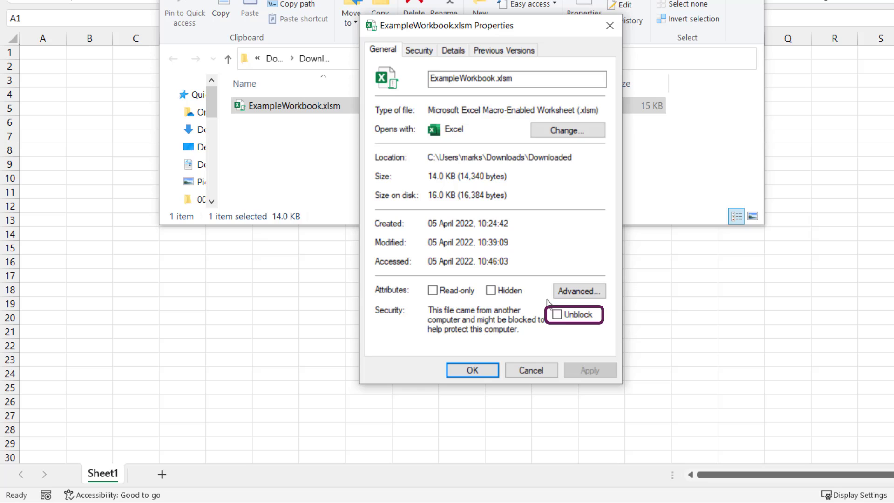
pyautogui.click(559, 316)
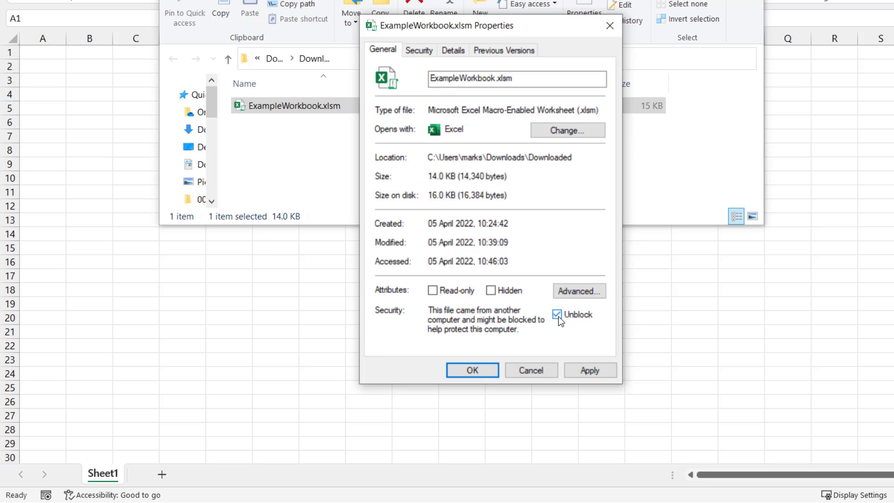
pyautogui.click(598, 371)
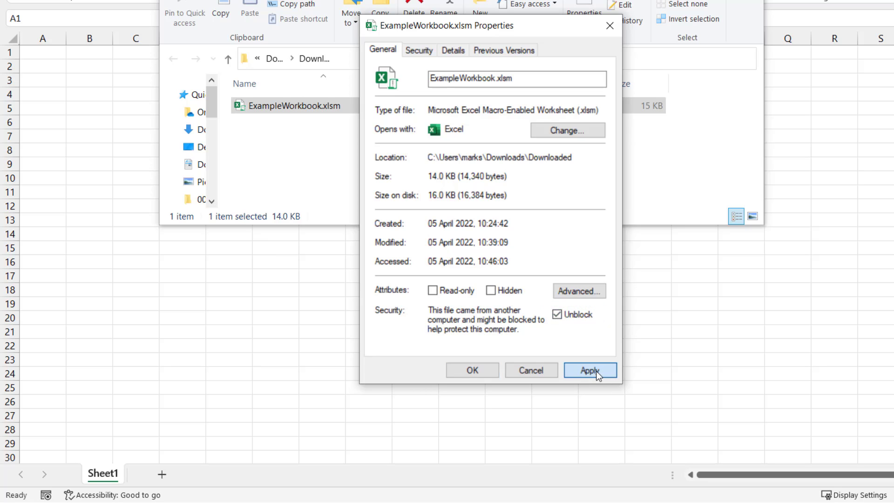
pyautogui.click(477, 371)
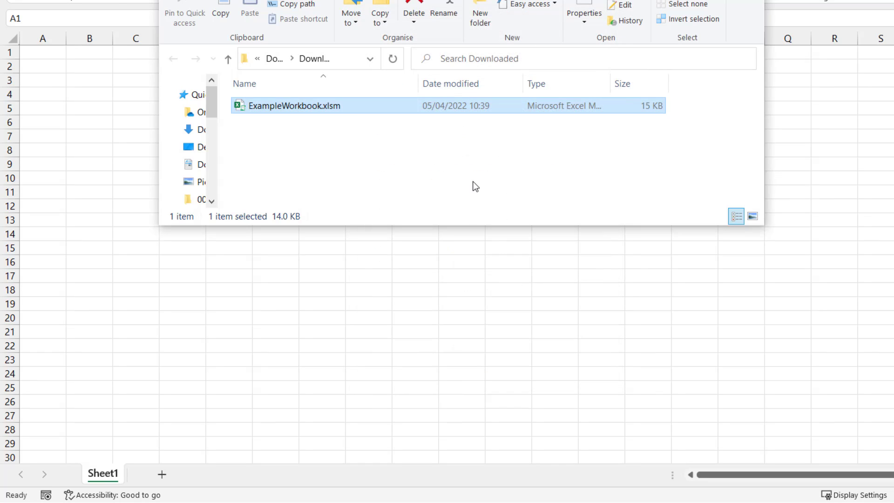
# Reopen ExampleWorkbook.xlsm, enable its content, and run the macro with the Run Macro button.
pyautogui.doubleClick(302, 106)
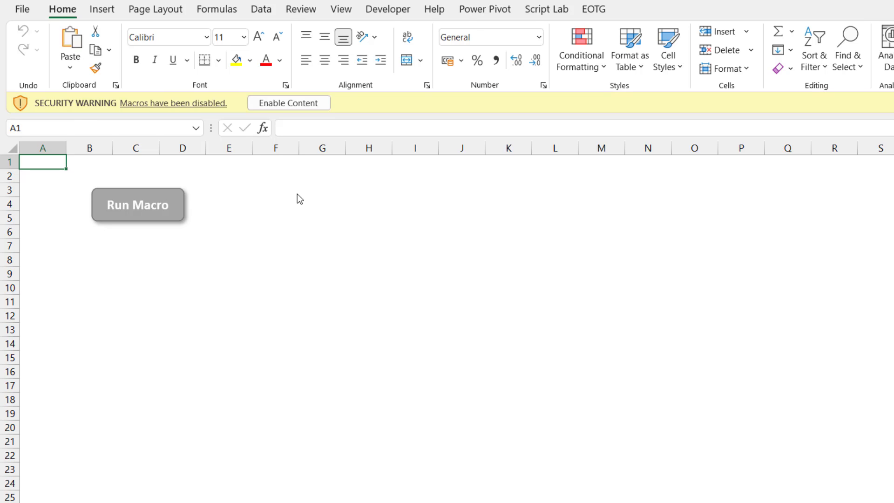
pyautogui.click(295, 104)
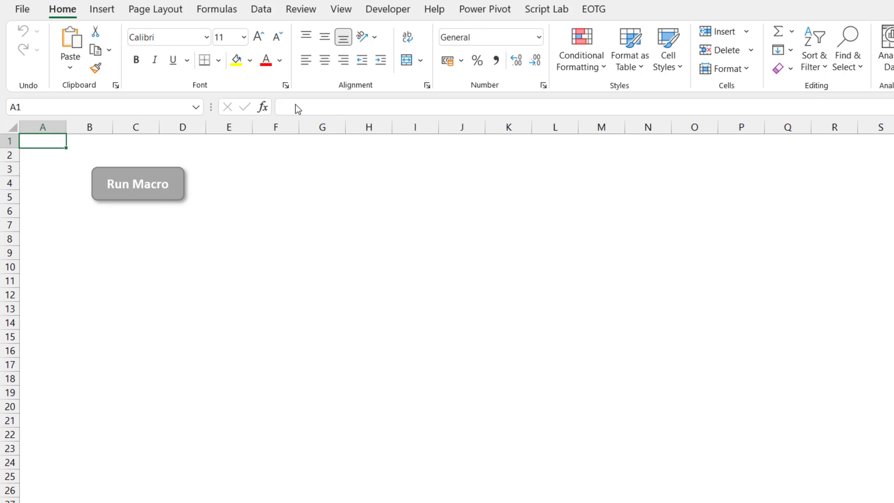
pyautogui.click(178, 182)
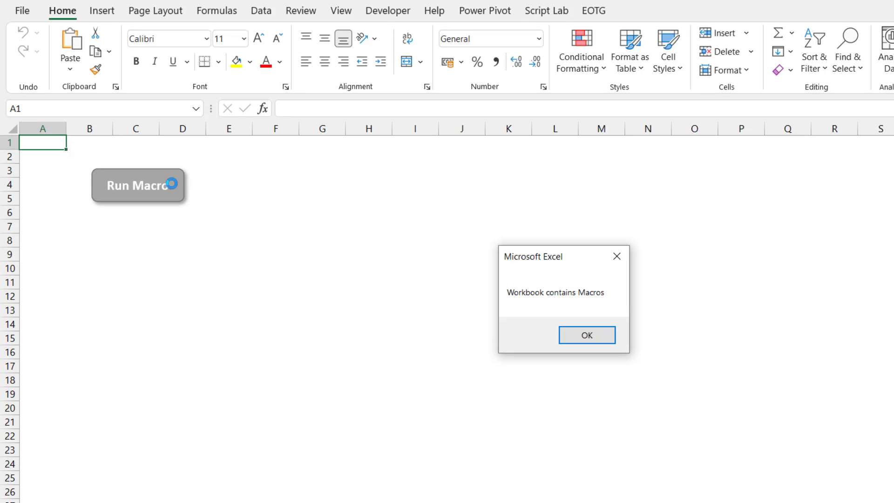
# Close the 'Workbook contains Macros' message box with OK.
pyautogui.click(589, 339)
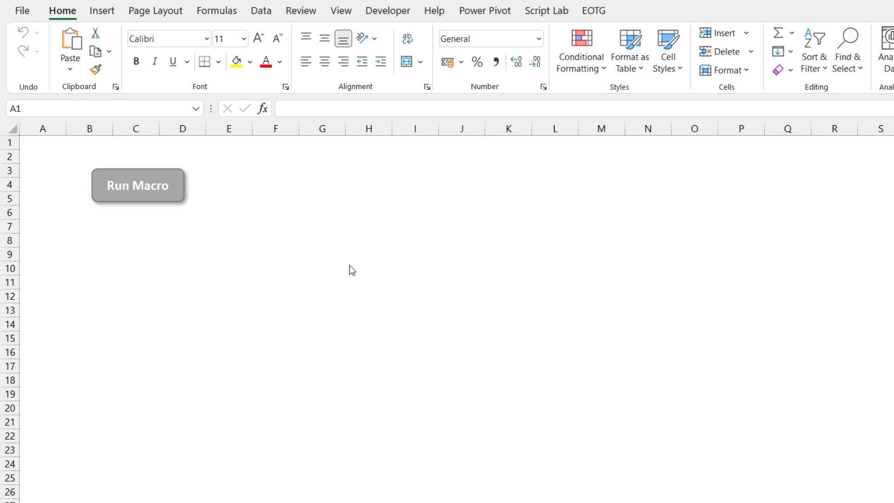
# Open the Trusted Locations page via File > Options > Trust Center > Trust Center Settings.
pyautogui.click(23, 11)
pyautogui.click(62, 474)
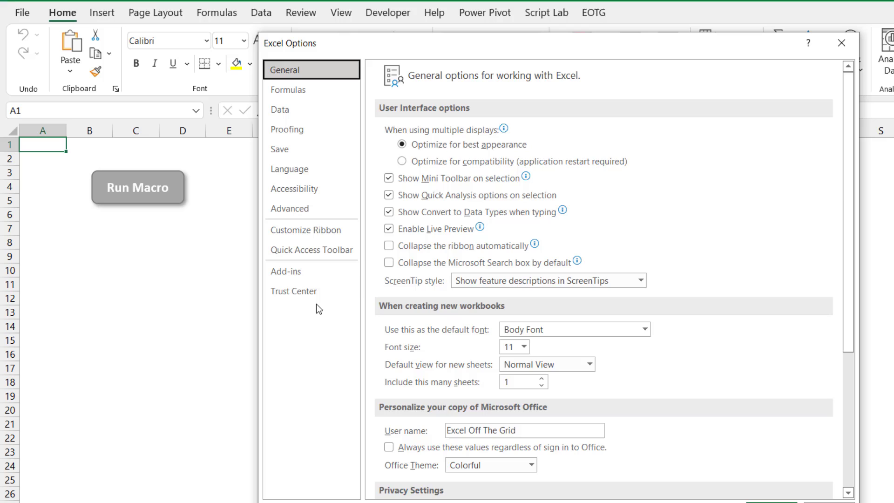
pyautogui.click(313, 225)
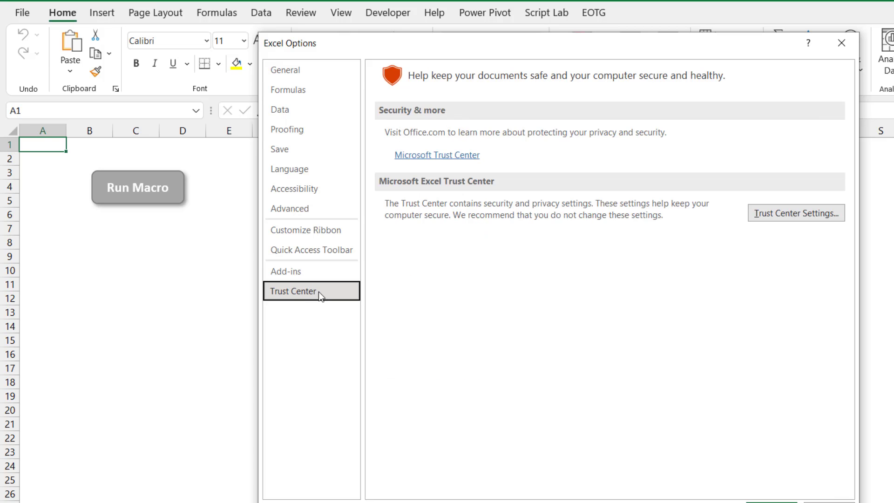
pyautogui.click(814, 215)
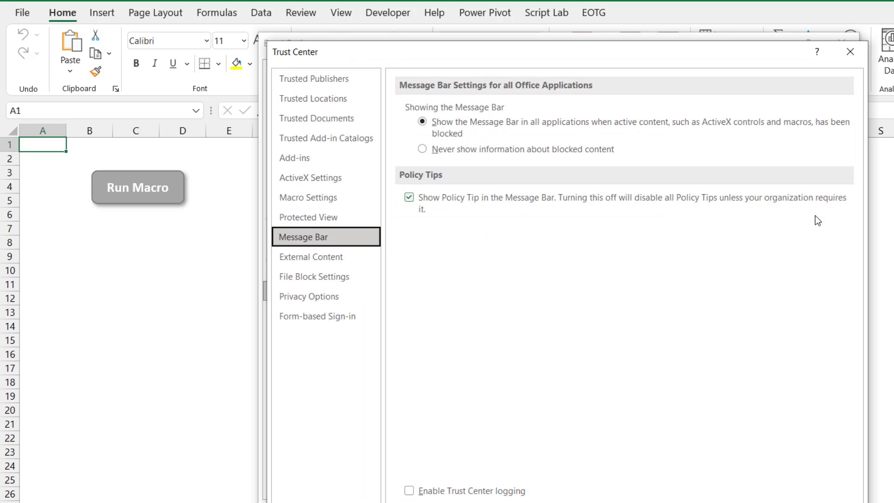
pyautogui.click(321, 99)
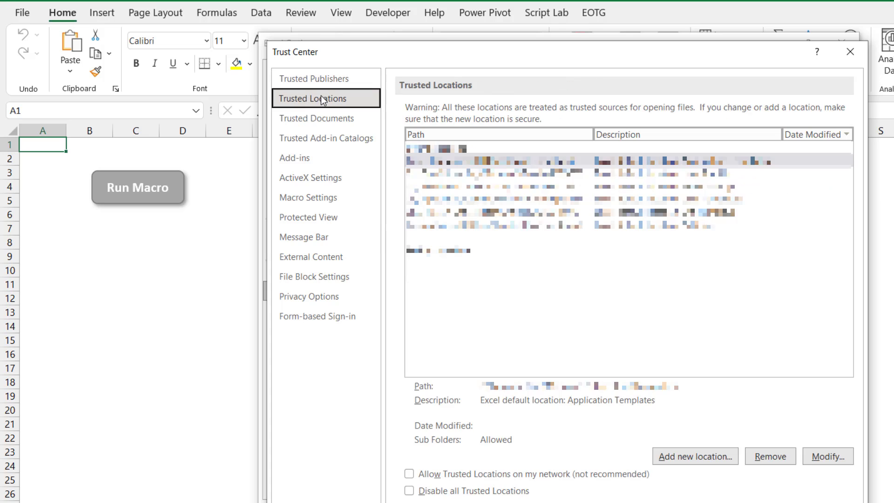